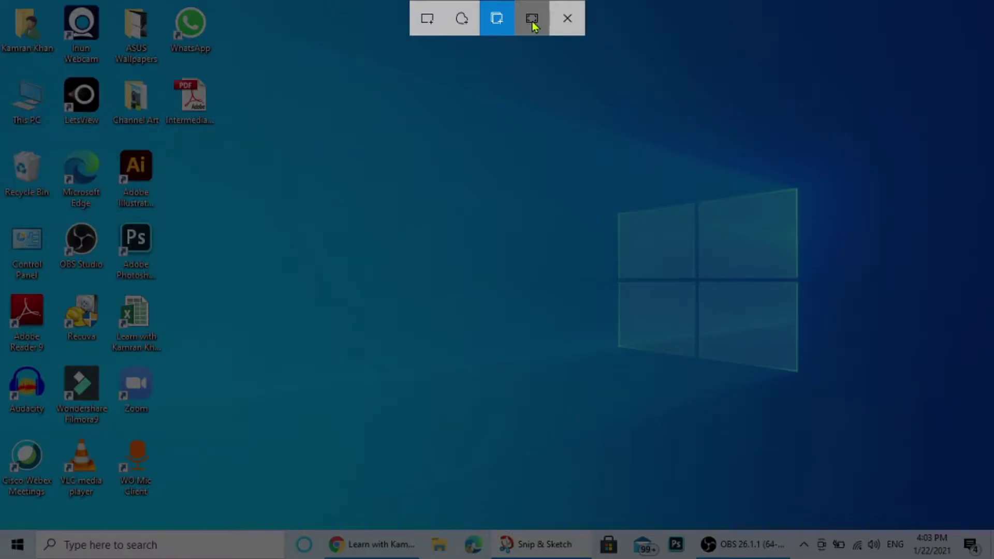
- Take a full-screen snip of the desktop and a window snip of the YouTube browser window
left_click(533, 21)
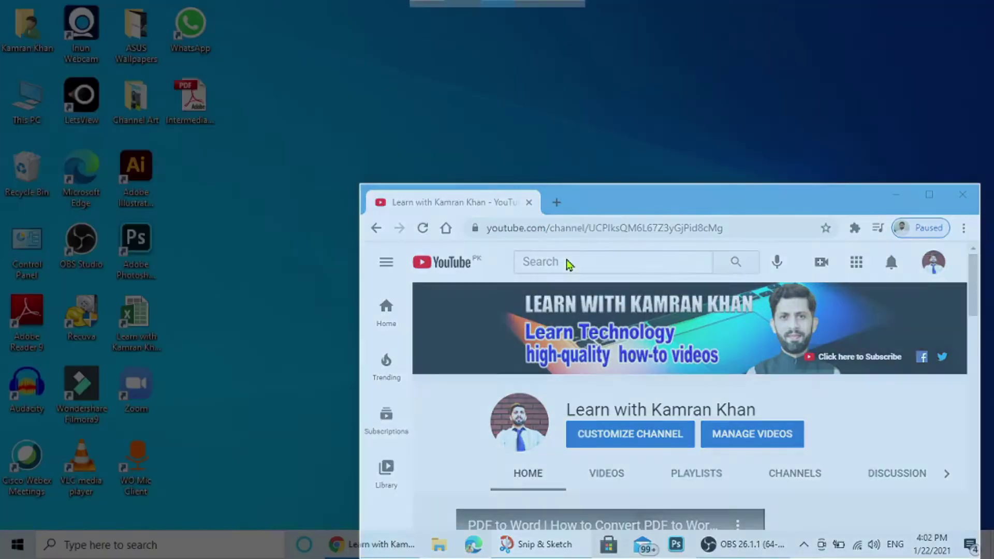
left_click(566, 260)
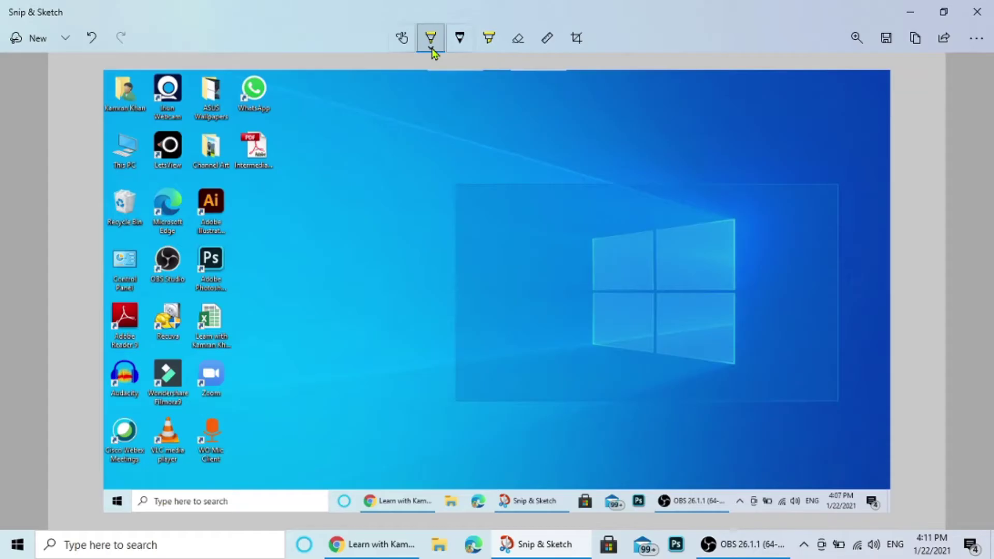
- Thicken the yellow ballpoint pen and draw a tick and a cross on the Windows logo's upper panes in the snip
left_click(431, 48)
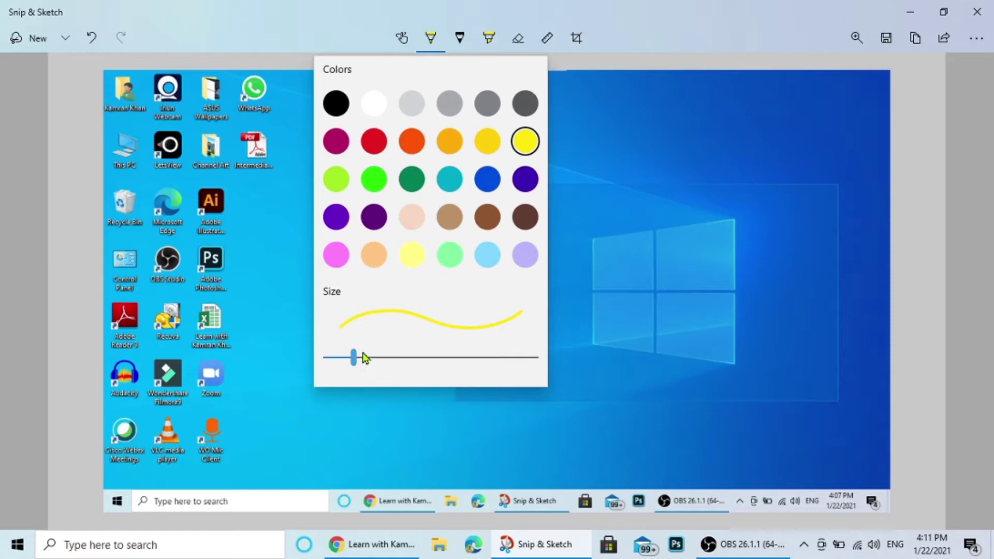
left_click_drag(355, 357, 377, 358)
left_click(620, 329)
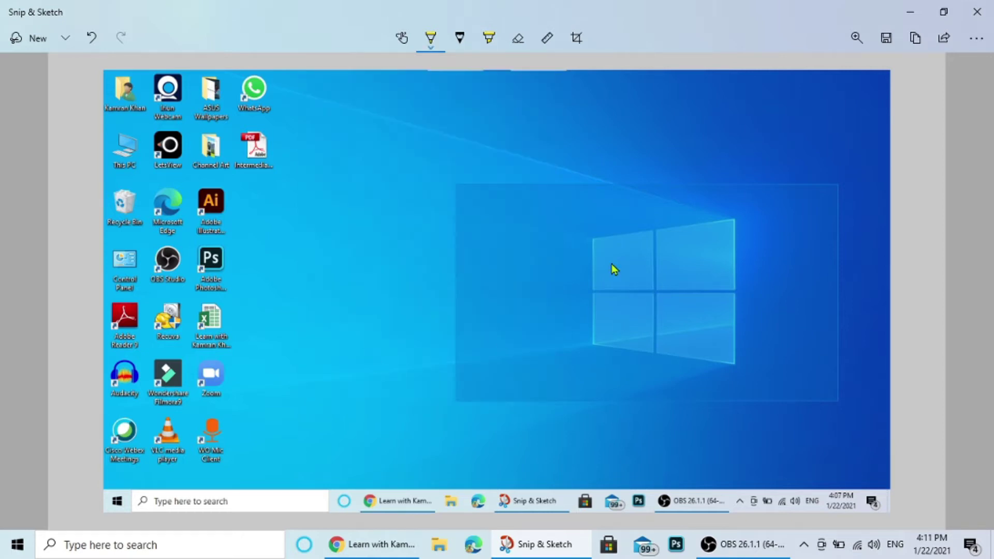
left_click_drag(633, 266, 641, 251)
left_click_drag(709, 248, 676, 297)
left_click_drag(674, 249, 725, 288)
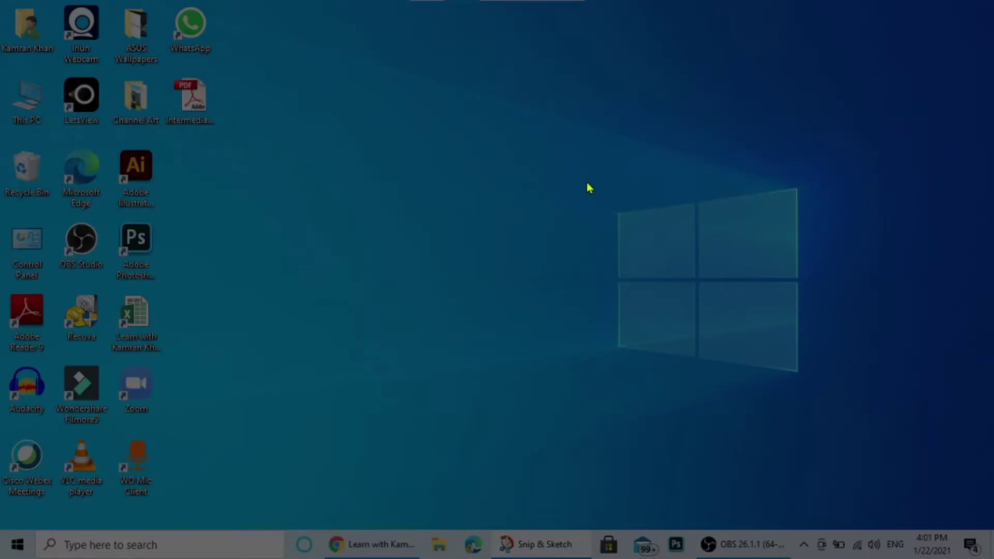
- Outline the desktop's Windows logo with a freeform snip
mouse_move(587, 183)
left_mouse_down()
mouse_move(615, 381)
mouse_move(797, 407)
mouse_move(841, 382)
mouse_move(834, 213)
mouse_move(798, 163)
mouse_move(652, 172)
left_mouse_up()
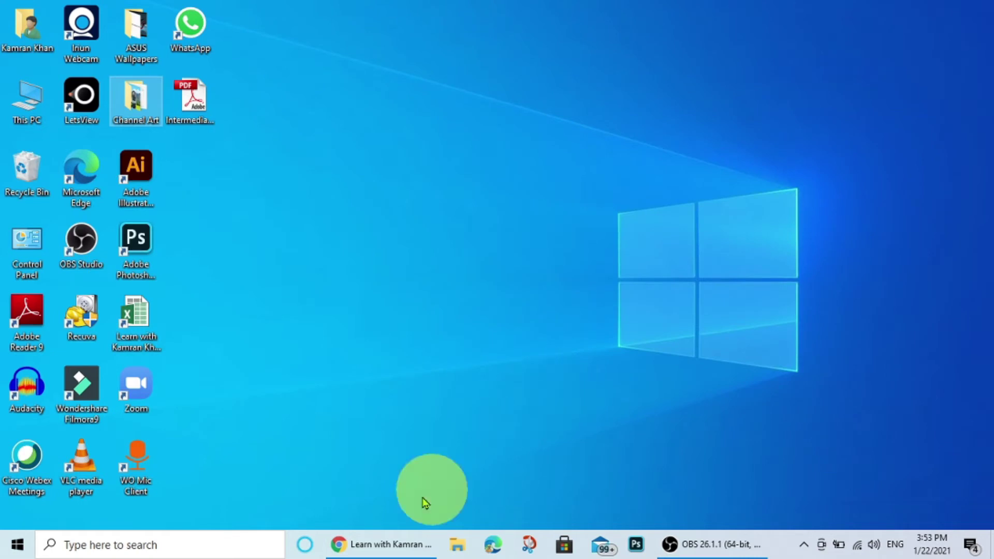
- Search Windows for "snip" and open Snip & Sketch
left_click(110, 546)
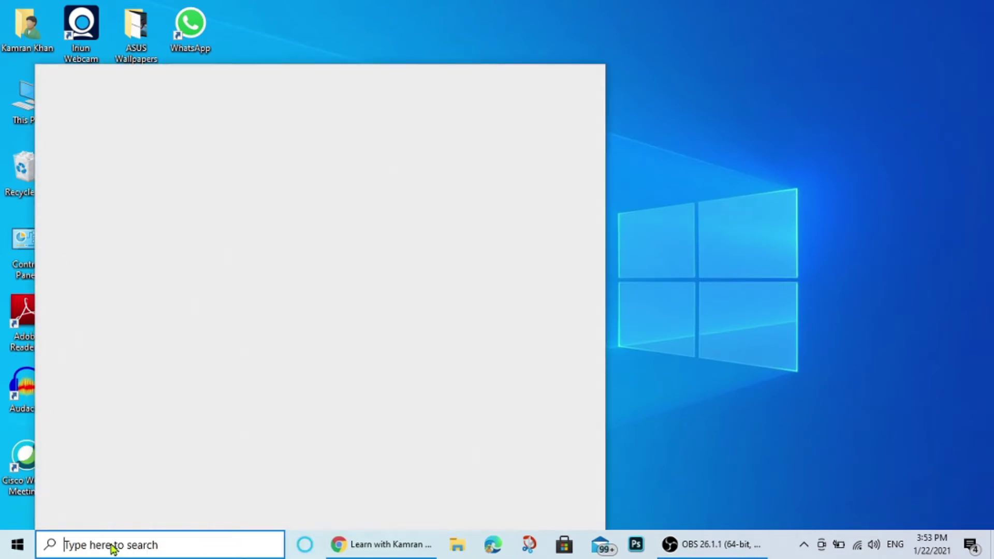
type("snip")
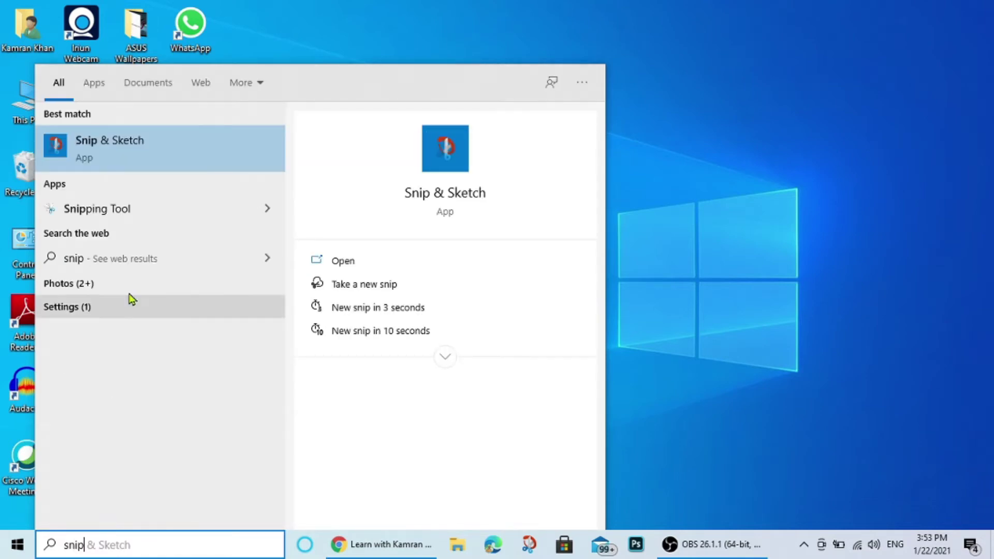
left_click(87, 154)
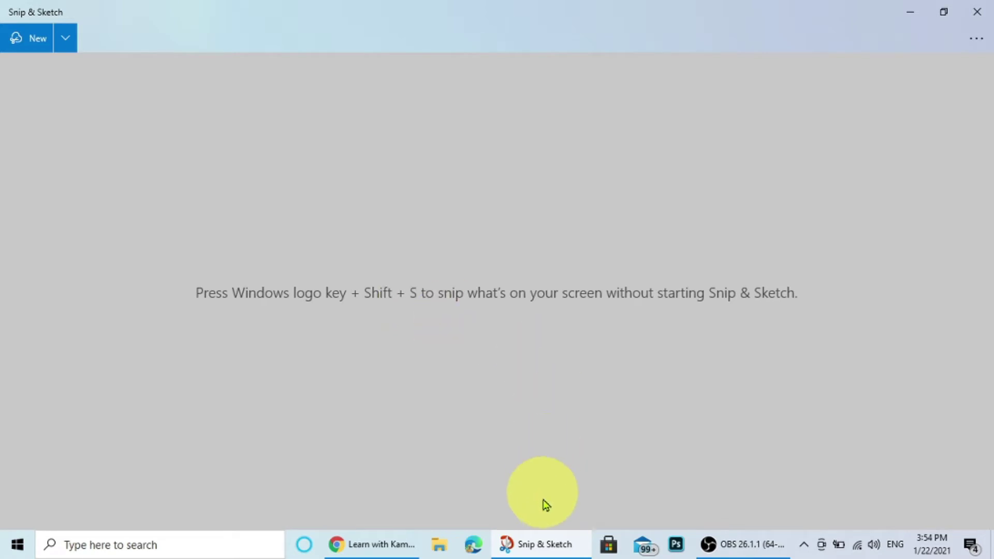
- Examine the taskbar shortcut tasks for immediate and delayed snips
mouse_move(538, 543)
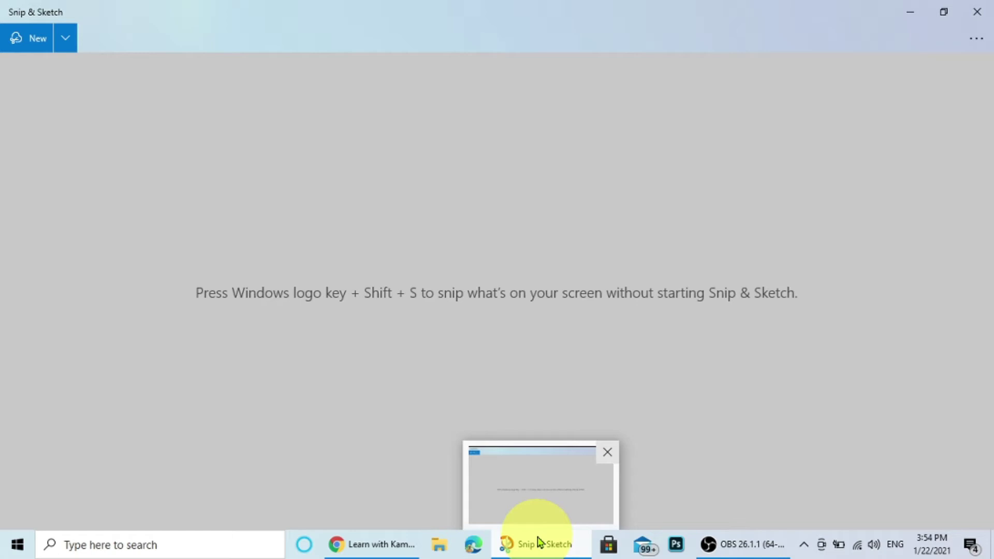
right_click(538, 542)
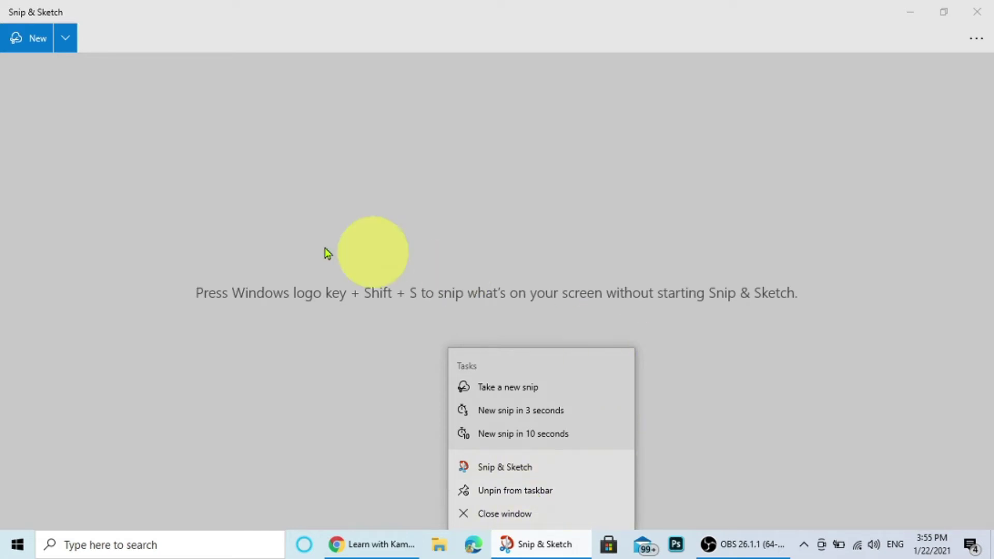
left_click(240, 242)
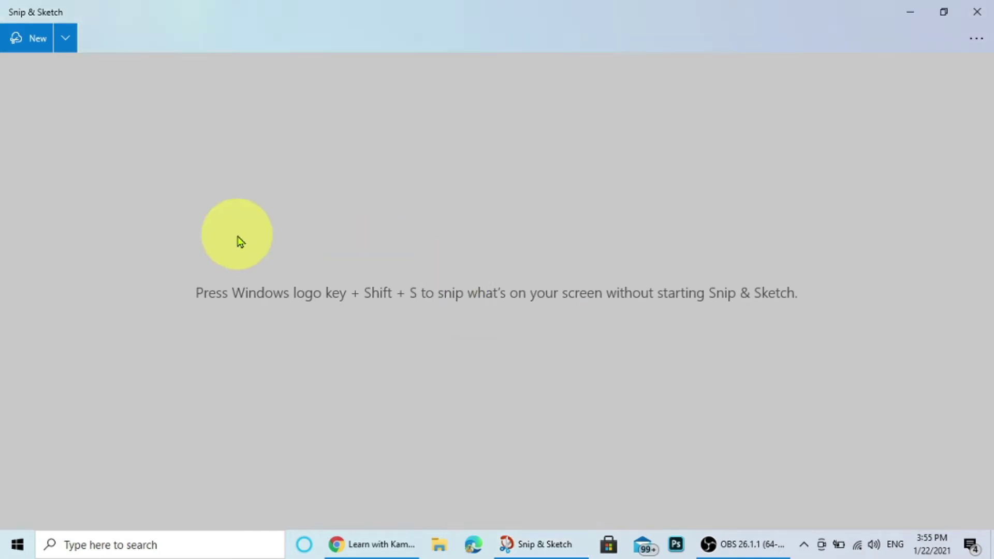
- Start a new snip and capture a rectangular area around the desktop's Windows logo
left_click(34, 45)
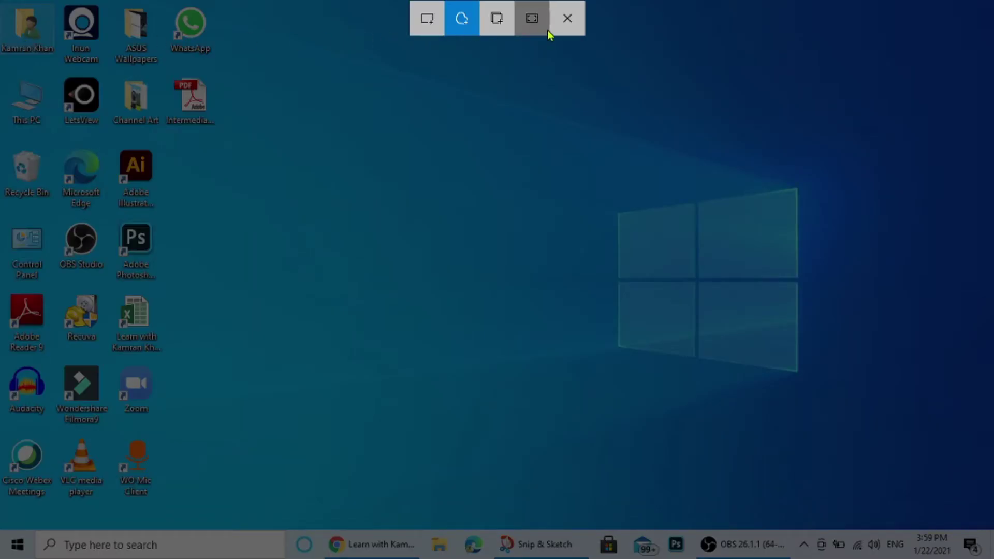
left_click(426, 23)
mouse_move(585, 179)
left_mouse_down()
mouse_move(661, 355)
mouse_move(855, 390)
left_mouse_up()
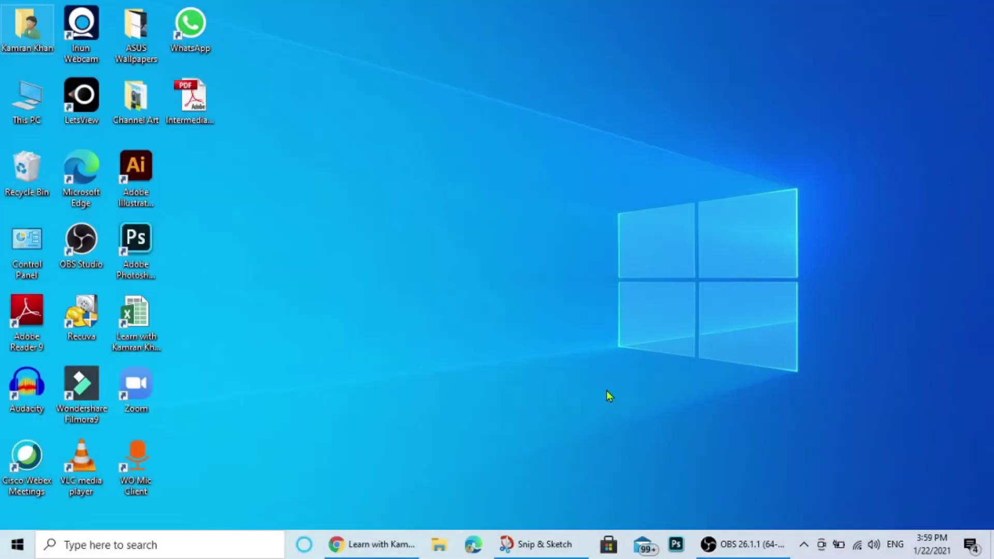
- Start another snip and capture a freeform area around the desktop's Windows logo
key("ctrl+n")
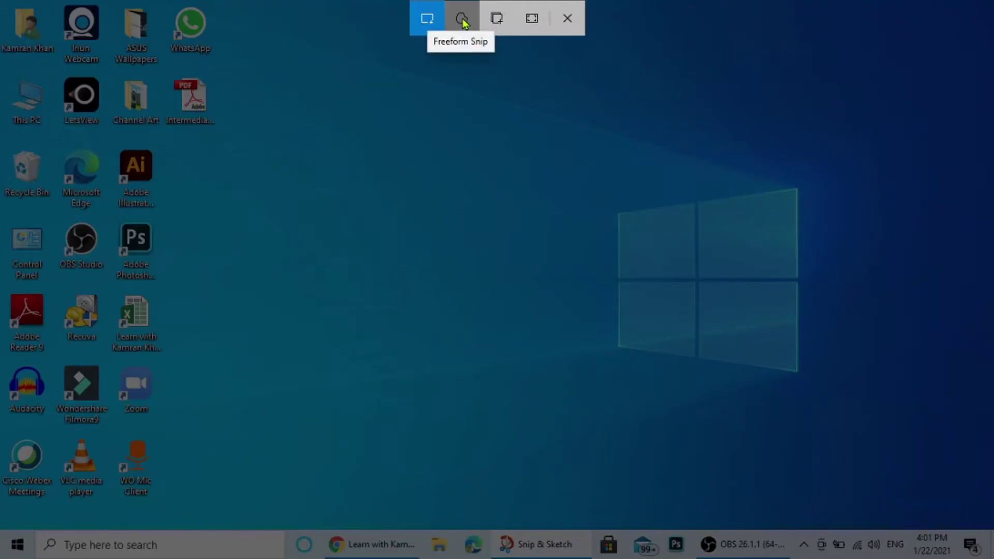
left_click(462, 20)
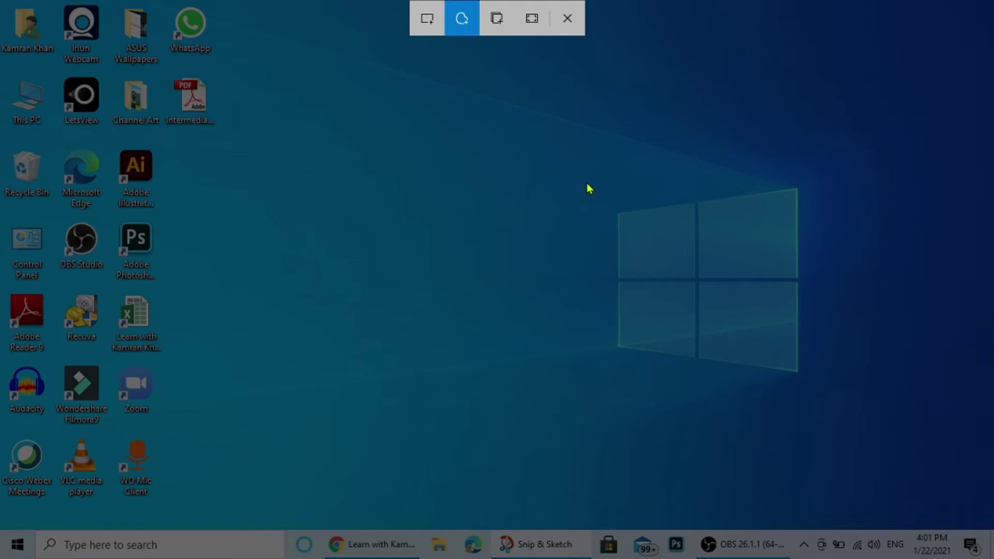
mouse_move(587, 183)
left_mouse_down()
mouse_move(611, 371)
mouse_move(726, 402)
mouse_move(832, 410)
mouse_move(839, 277)
mouse_move(721, 173)
mouse_move(533, 162)
left_mouse_up()
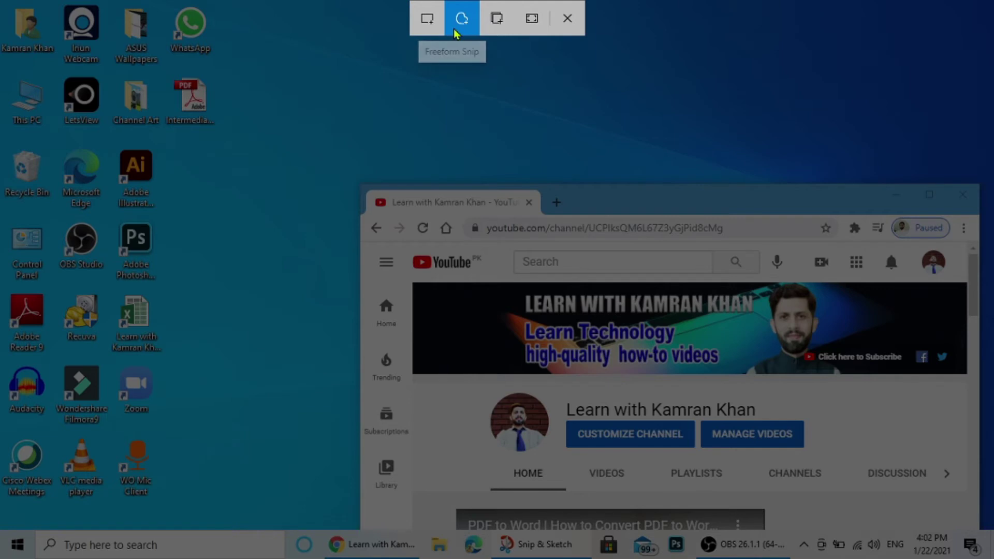
- Capture the YouTube browser window with a window snip, and capture the desktop with a full-screen snip
left_click(495, 20)
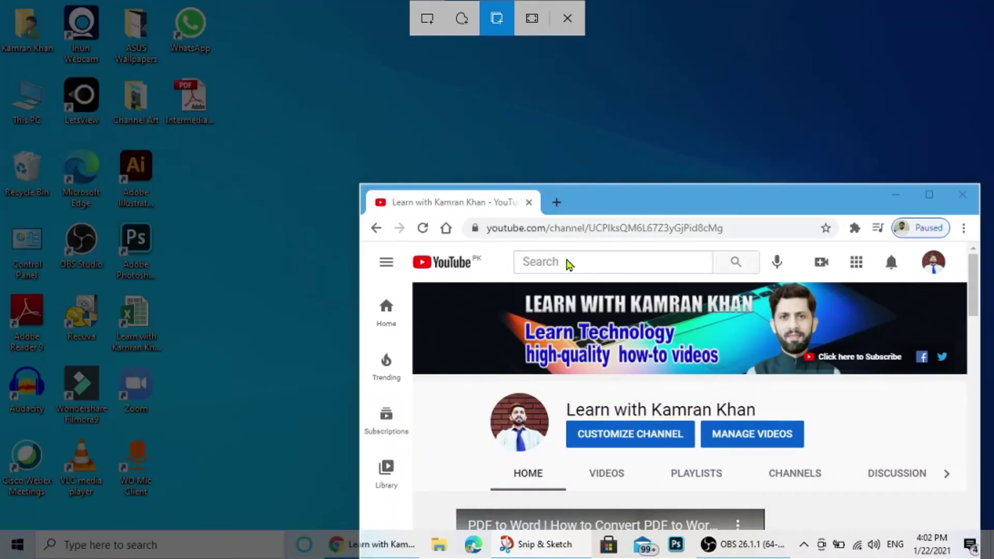
left_click(567, 264)
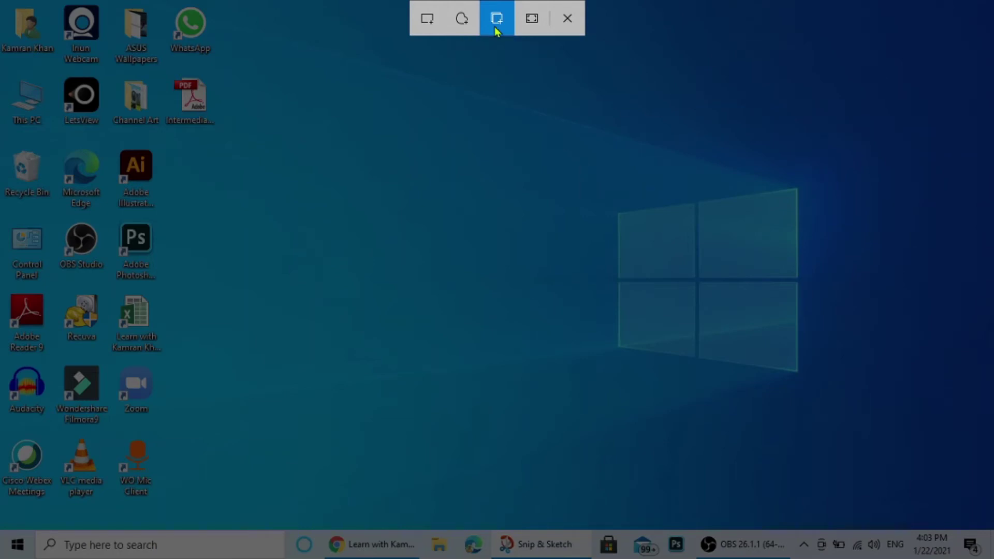
left_click(532, 20)
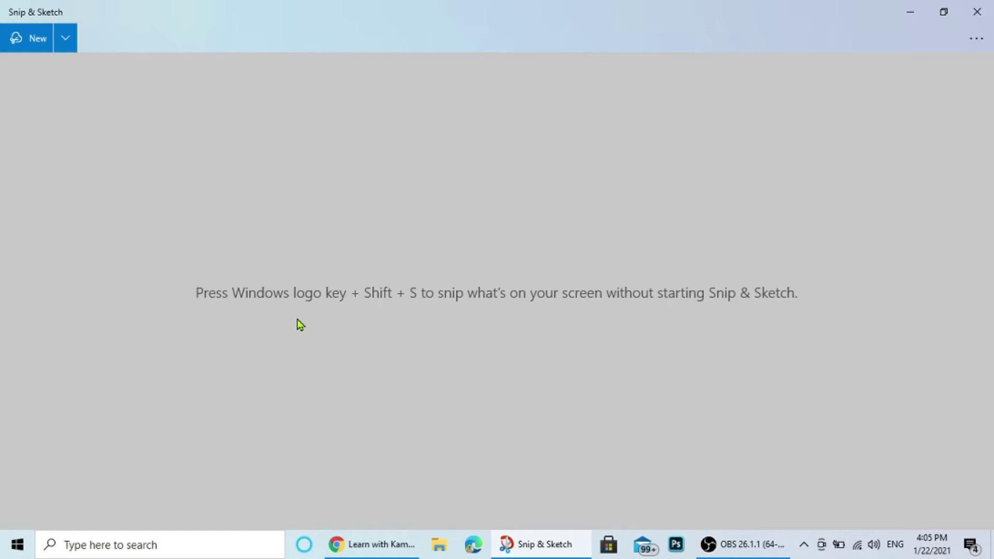
- Take a full-screen snip with a 3-second delay while holding a selection rectangle around the desktop's Windows logo
left_click(67, 37)
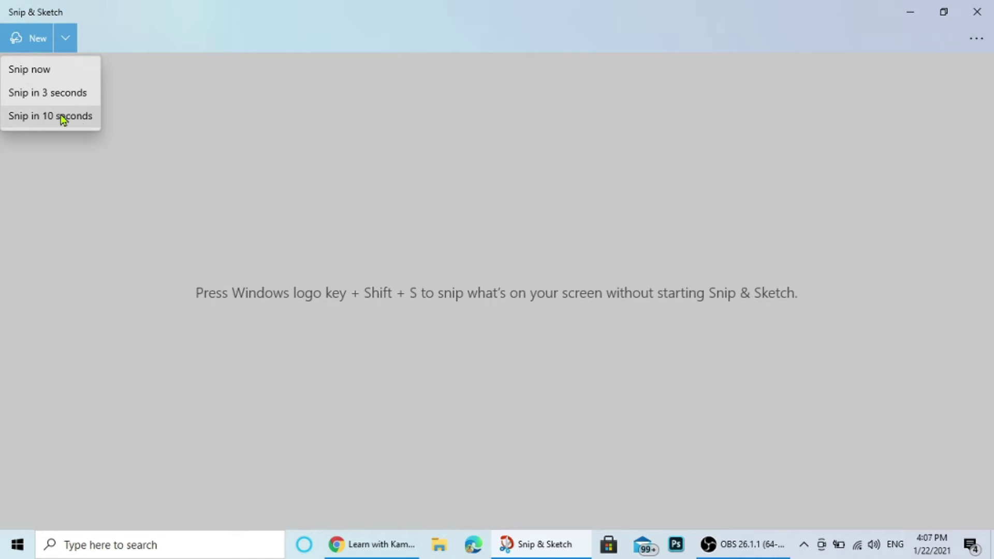
left_click(68, 94)
left_click_drag(445, 144, 928, 418)
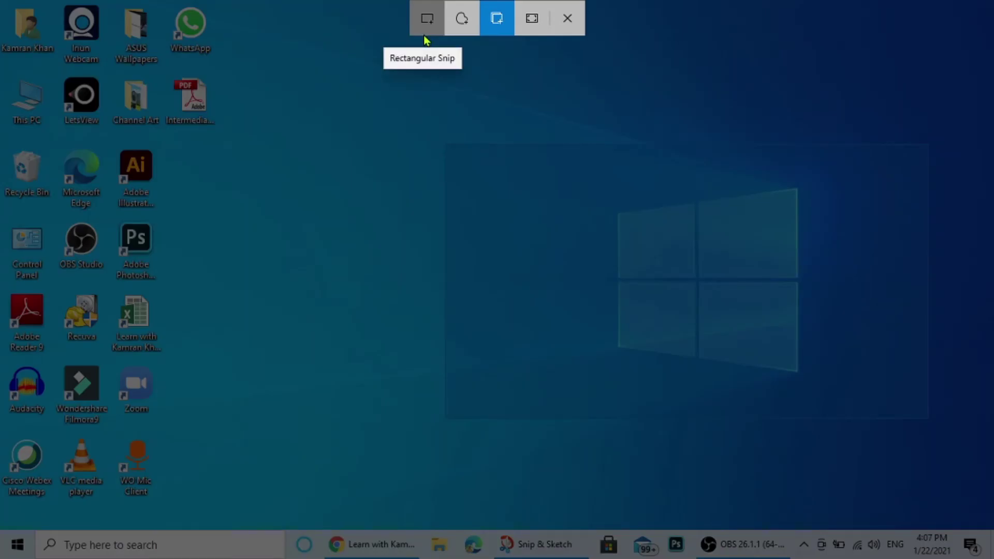
left_click(532, 22)
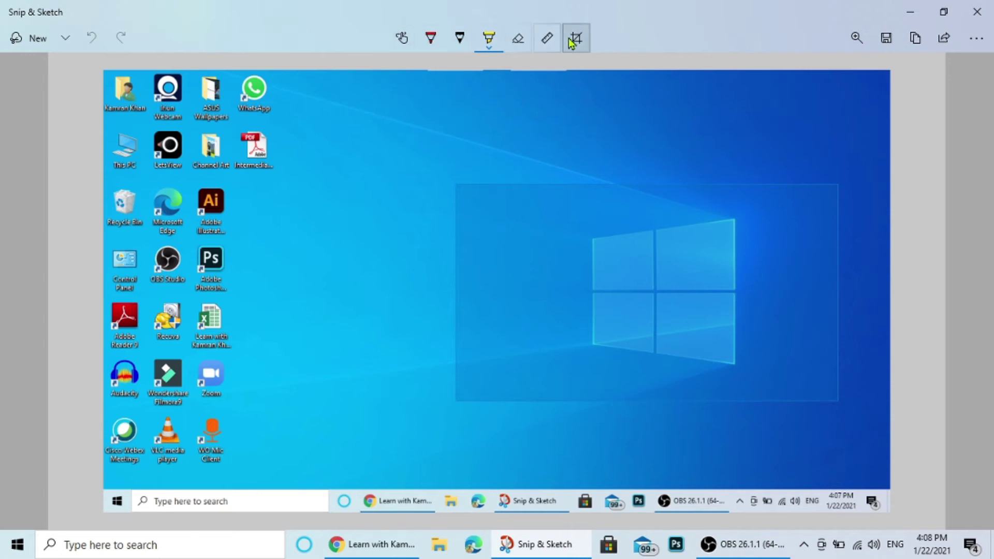
- Increase the yellow ballpoint pen's size and draw a tick and a cross in the Windows logo's two upper panes
left_click(517, 37)
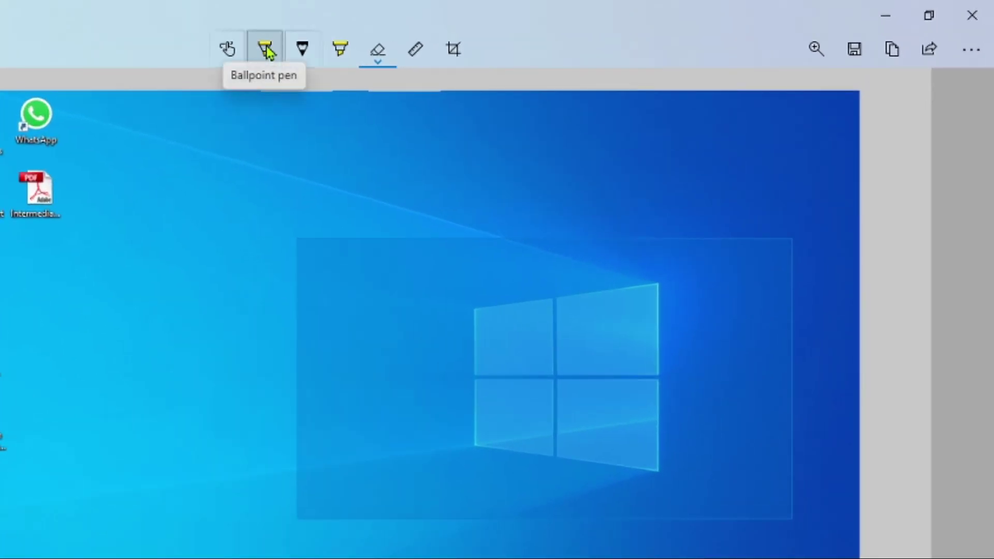
left_click(267, 50)
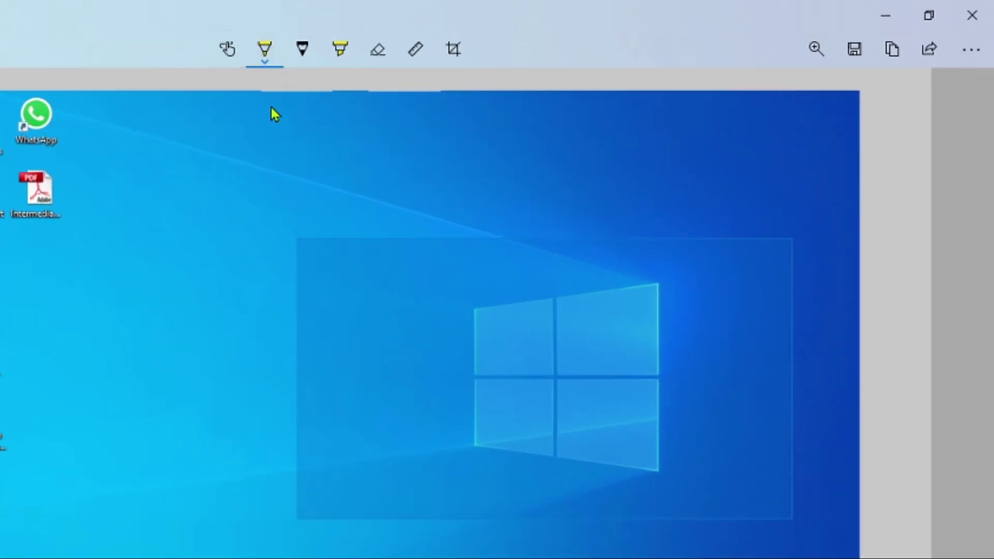
left_click(266, 63)
left_click_drag(164, 462, 191, 462)
left_click(549, 404)
left_click_drag(493, 334, 532, 324)
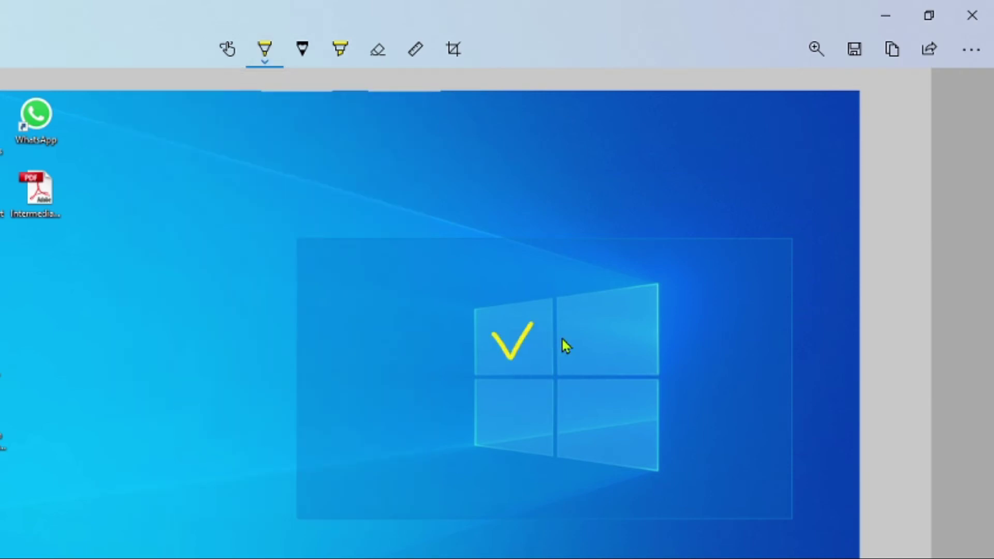
left_click_drag(619, 316, 586, 382)
left_click_drag(582, 336, 649, 370)
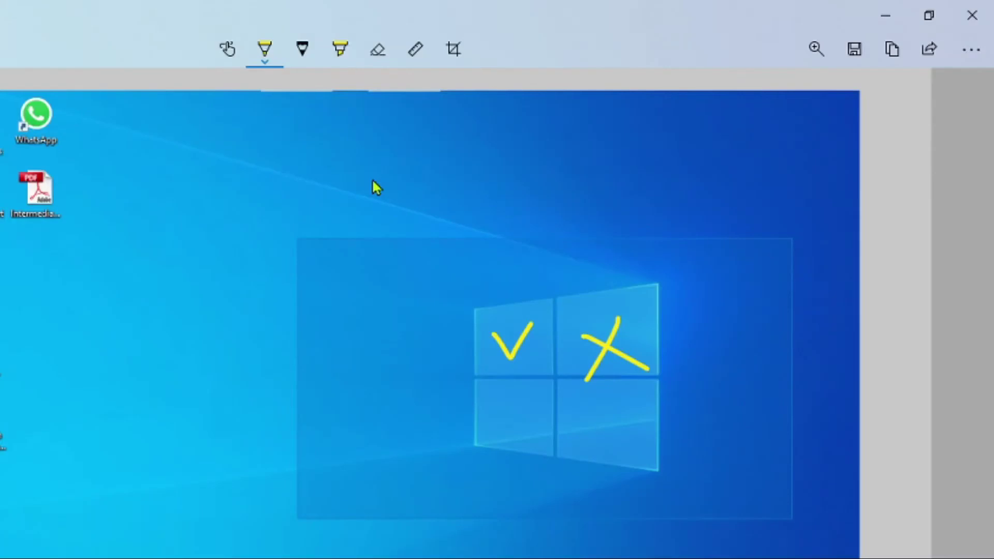
- Examine the pencil's color and size options
left_click(304, 52)
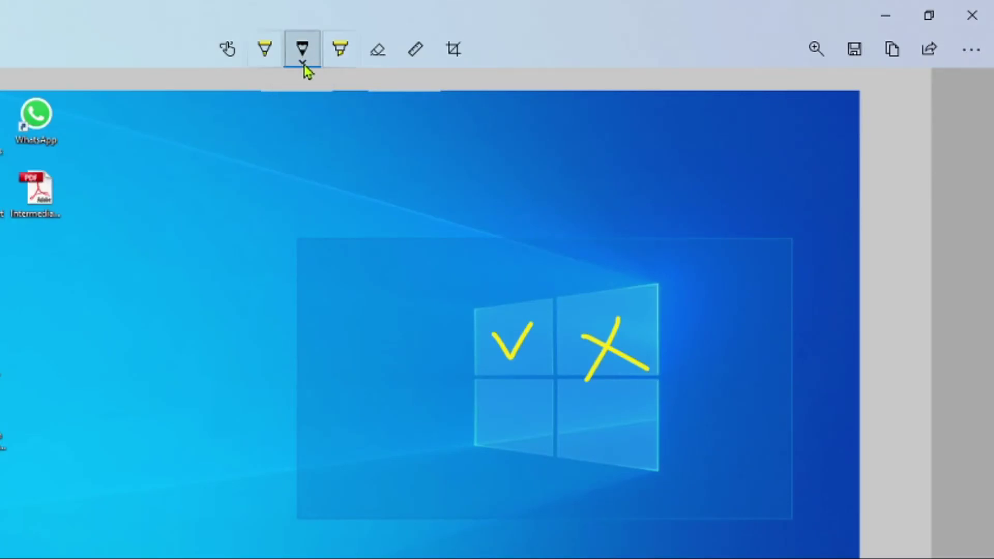
left_click(303, 64)
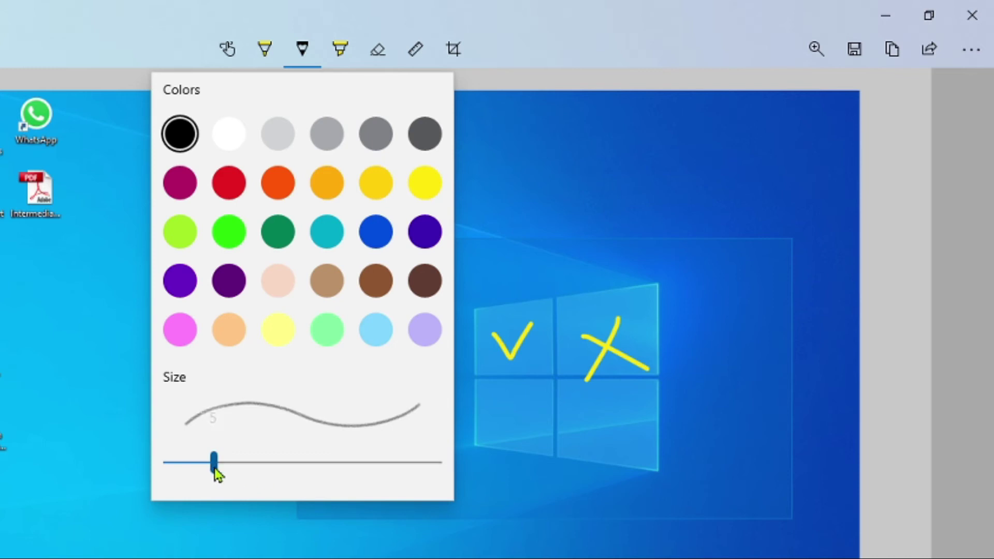
key("Escape")
- Increase the yellow highlighter's size and draw a slanted highlight stroke across the PDF file icon's label
left_click(340, 54)
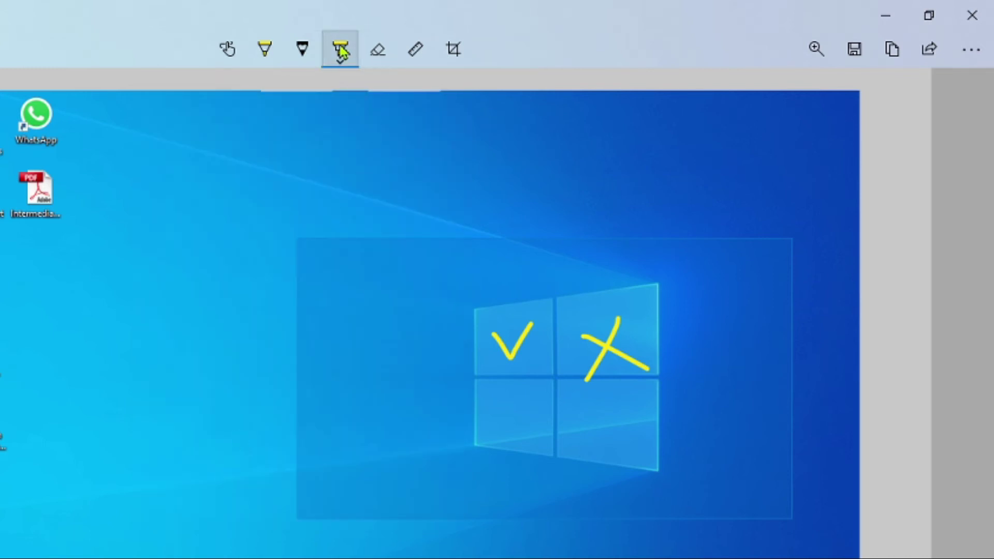
left_click(339, 61)
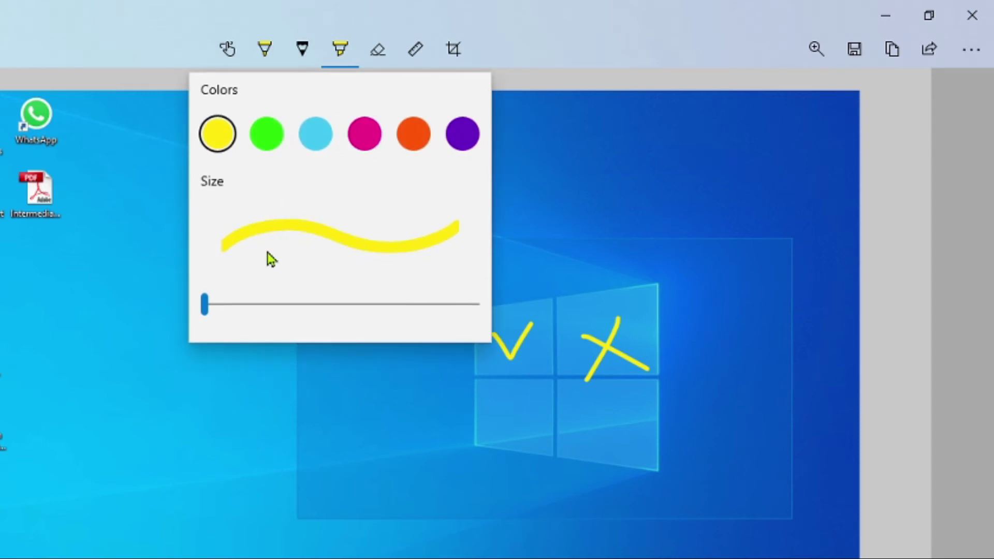
left_click_drag(205, 304, 252, 307)
left_click(320, 362)
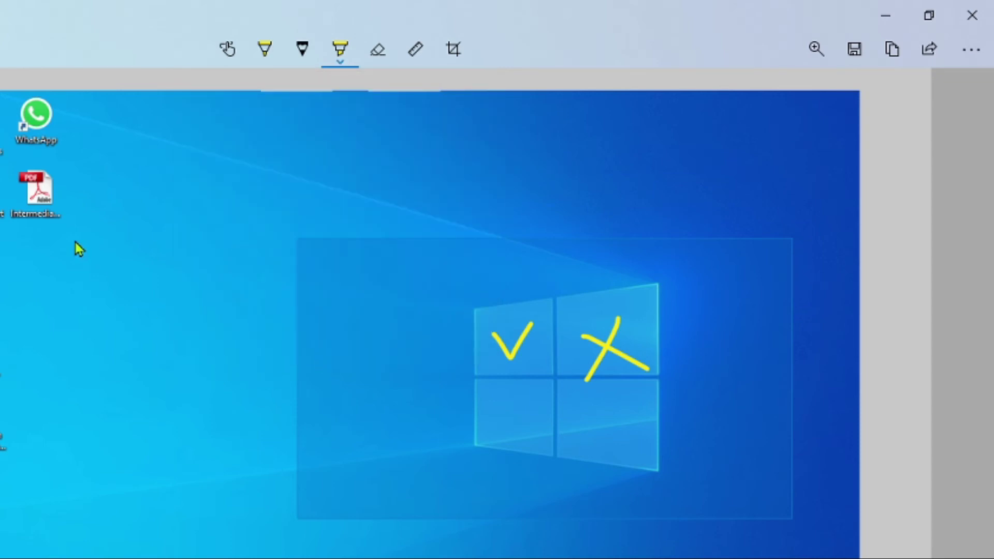
left_click_drag(41, 235, 164, 171)
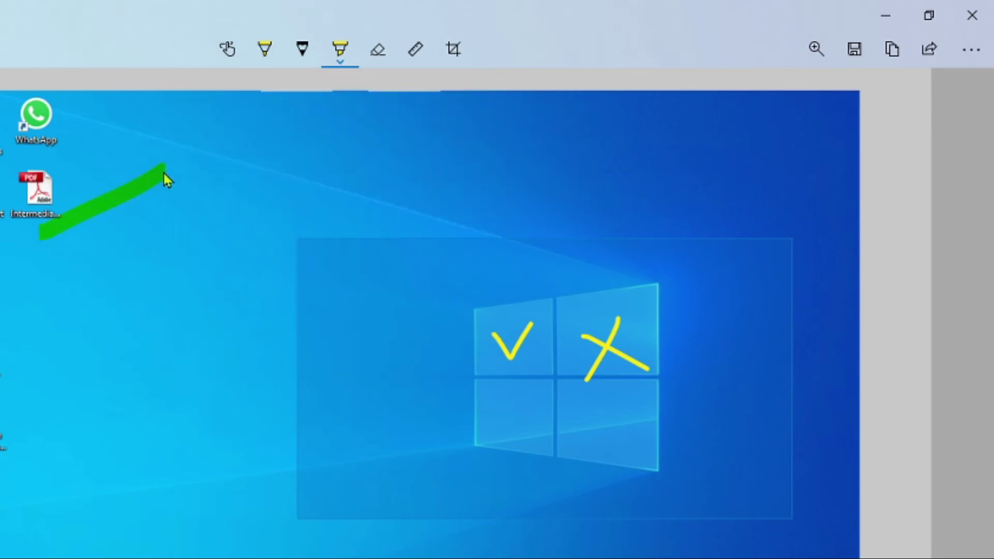
- Erase the highlighter stroke, the tick and the cross from the snip
left_click(379, 56)
mouse_move(207, 160)
left_mouse_down()
mouse_move(31, 250)
mouse_move(708, 342)
mouse_move(396, 278)
left_mouse_up()
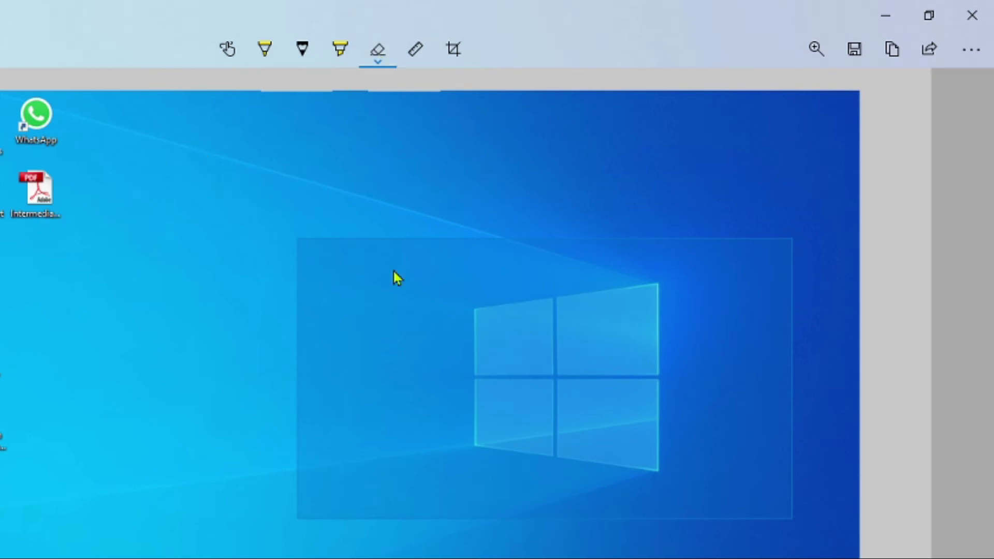
- Show the ruler over the snip
left_click(416, 54)
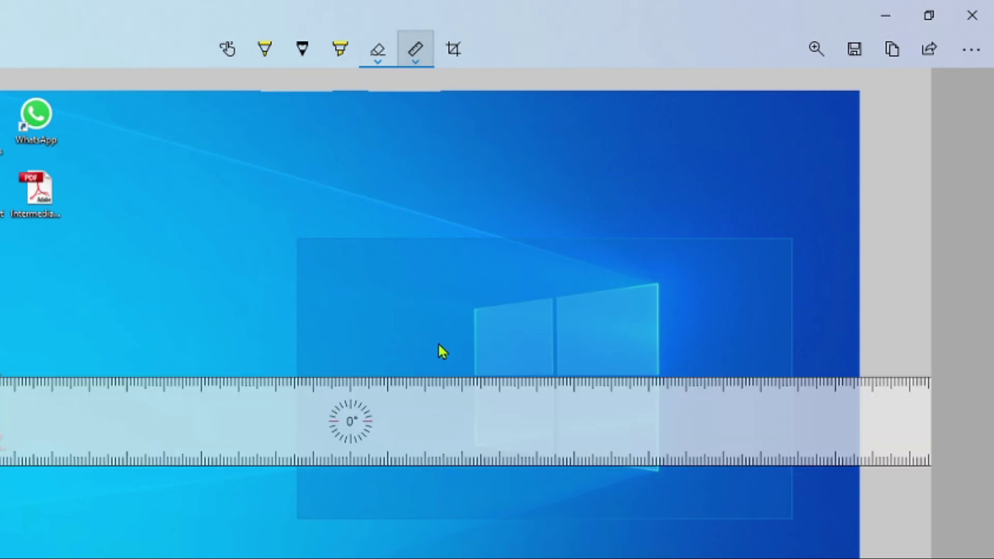
- Rotate the ruler to 17° and move it up so its upper edge crosses above the Windows logo
scroll(439, 345, "down", 4)
scroll(439, 344, "down", 6)
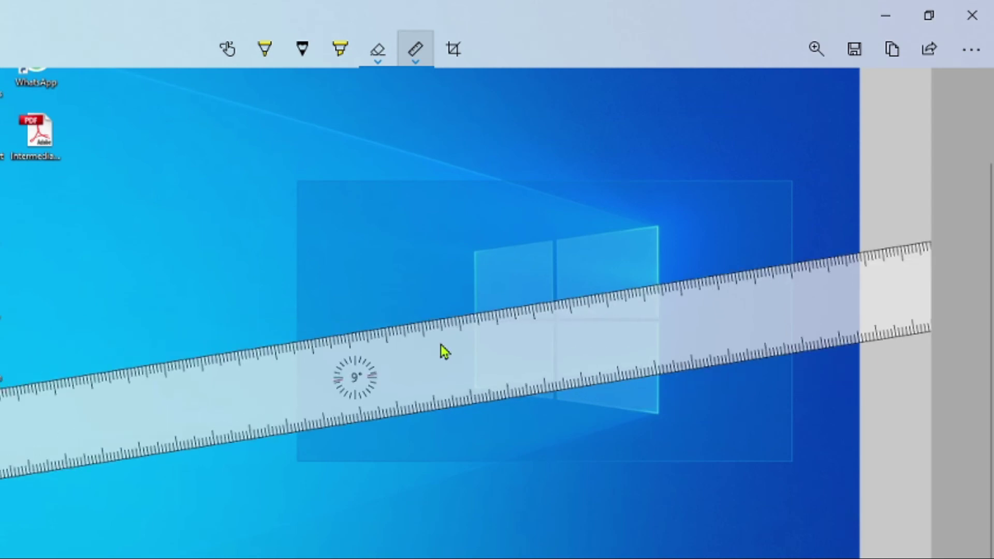
scroll(440, 343, "down", 8)
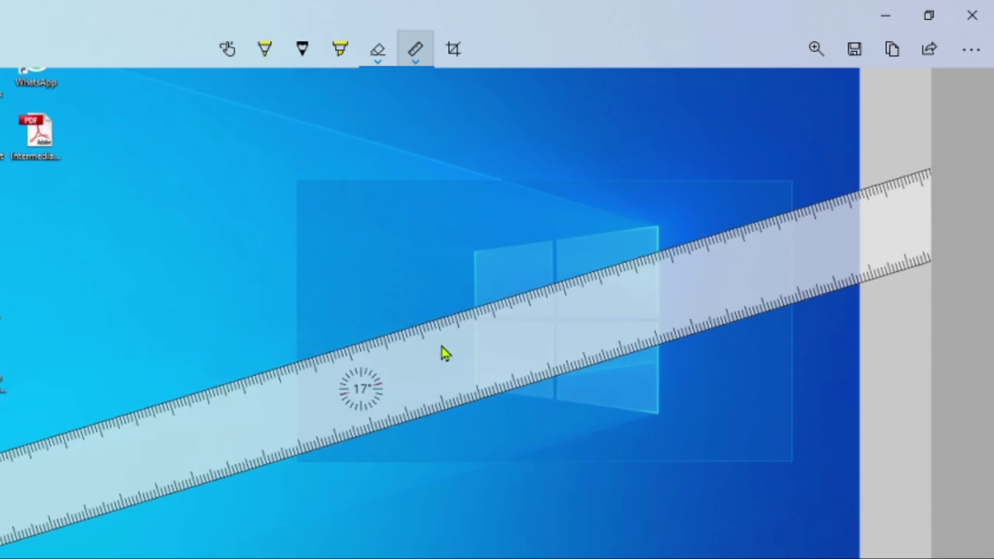
left_click_drag(399, 393, 412, 294)
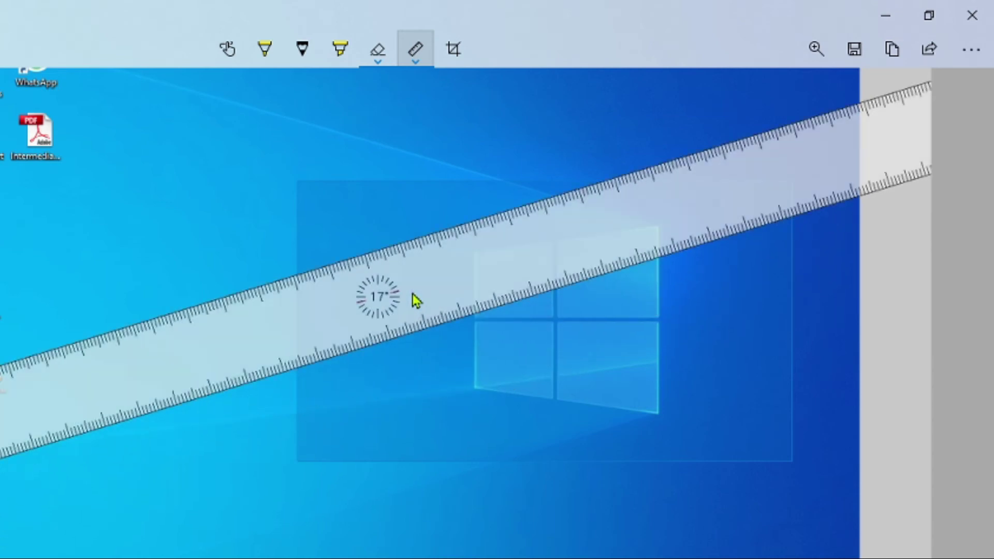
- Draw a straight yellow pen line along the ruler's upper edge, and move the ruler down away from the line
left_click(265, 50)
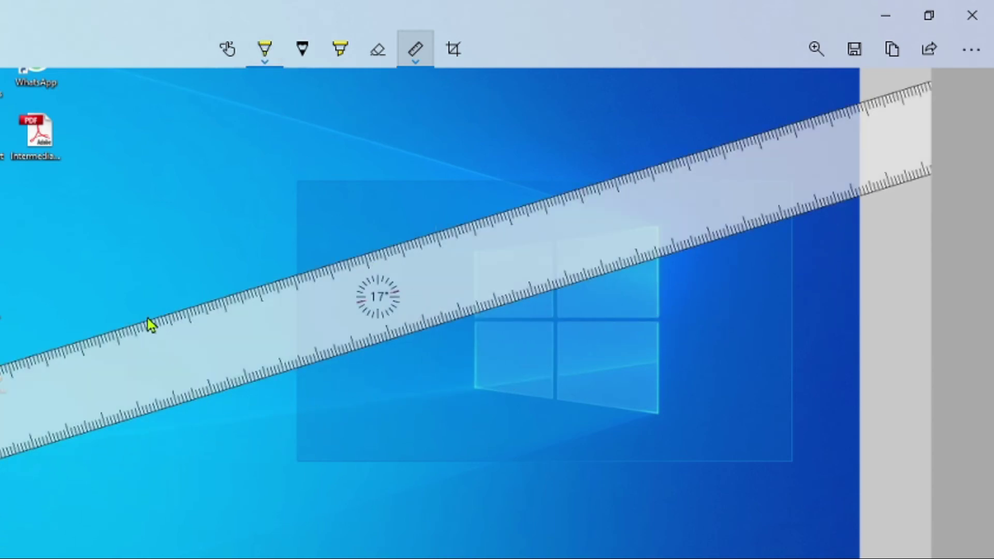
left_click_drag(147, 324, 575, 190)
left_click_drag(400, 287, 452, 393)
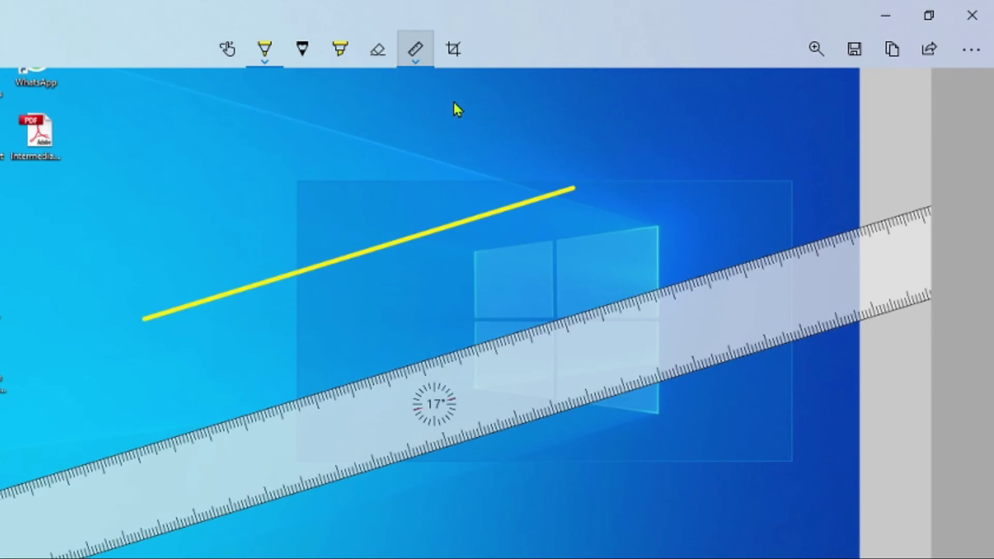
- Crop the snip to exclude the desktop icons and the taskbar, keeping the yellow line and Windows logo
left_click(454, 56)
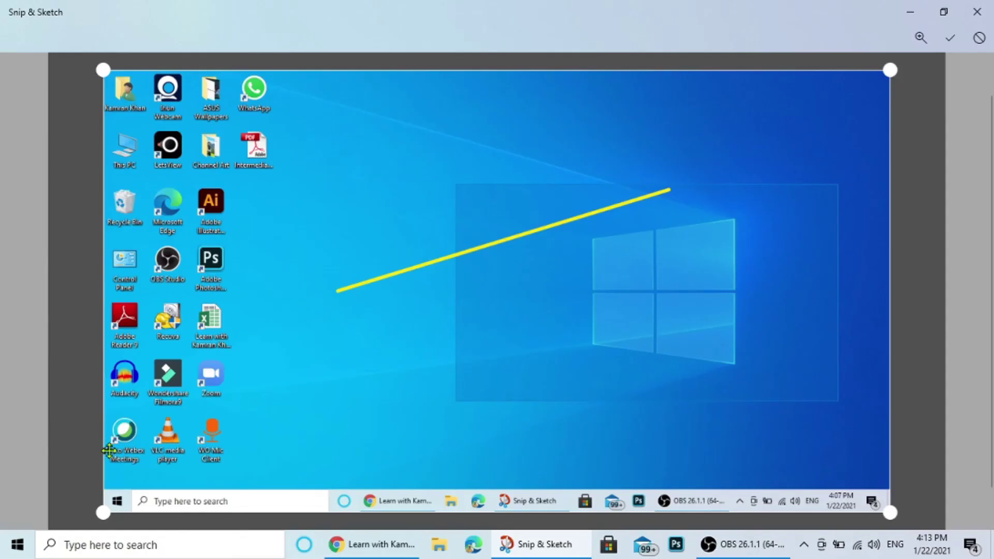
mouse_move(99, 518)
left_mouse_down()
mouse_move(165, 488)
mouse_move(315, 454)
left_mouse_up()
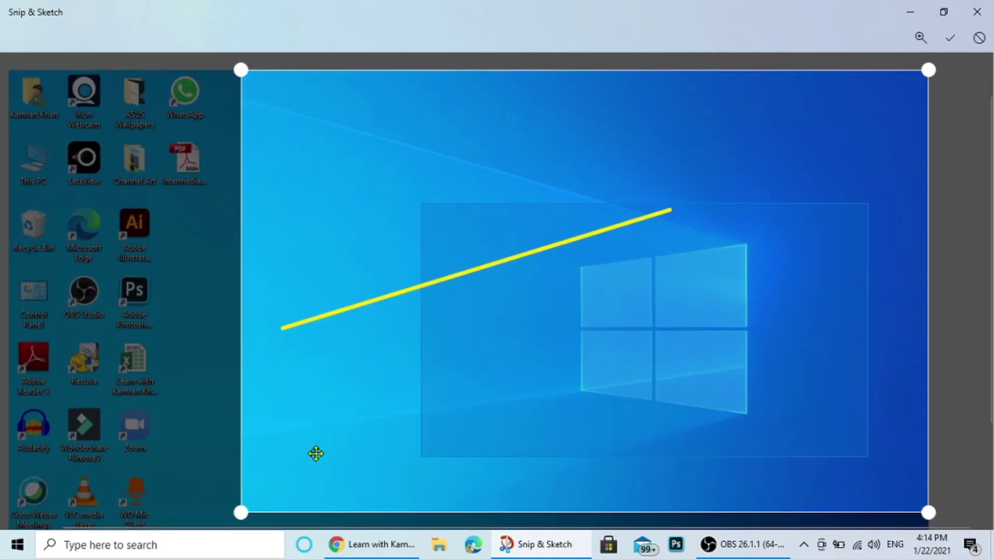
left_click(949, 40)
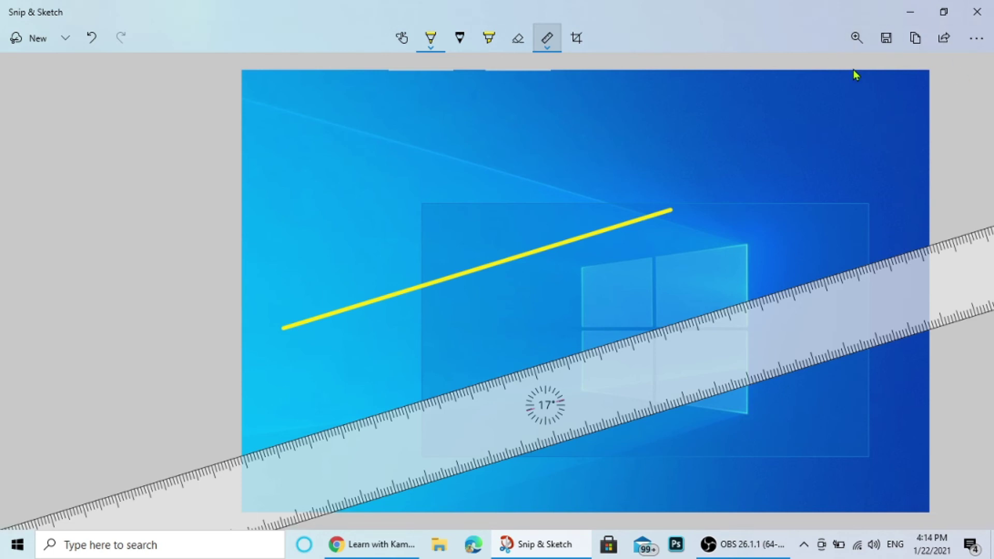
- Zoom in on the cropped snip to inspect the yellow line, and zoom back out to the whole image
left_click(856, 38)
mouse_move(777, 83)
left_mouse_down()
mouse_move(845, 78)
mouse_move(773, 78)
left_mouse_up()
left_click(710, 147)
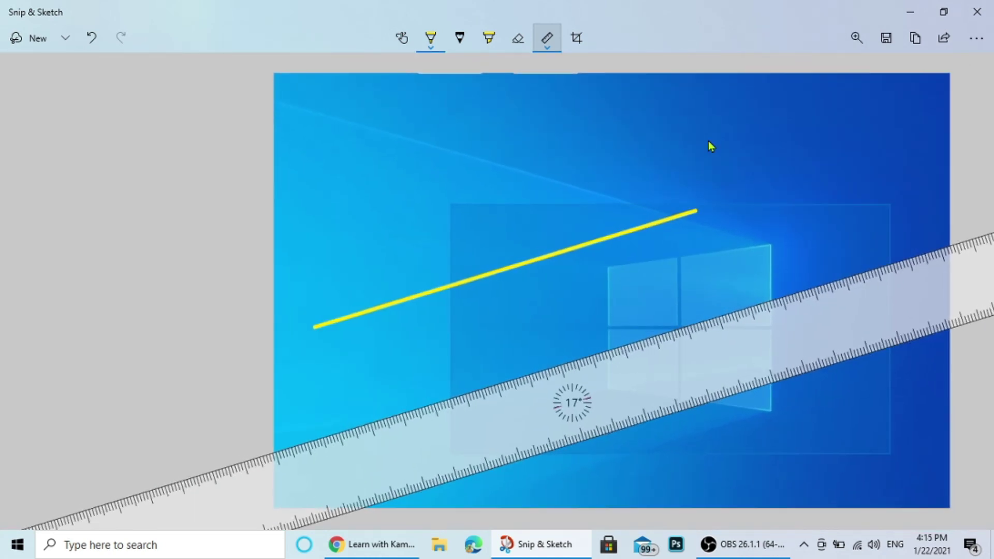
scroll(710, 146, "down", 1)
scroll(712, 147, "up", 4)
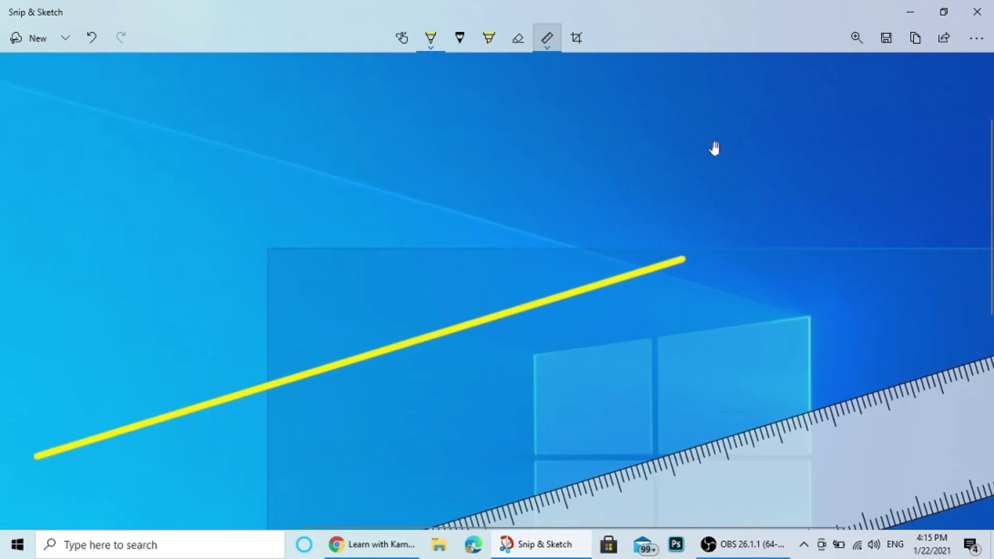
scroll(714, 148, "down", 3)
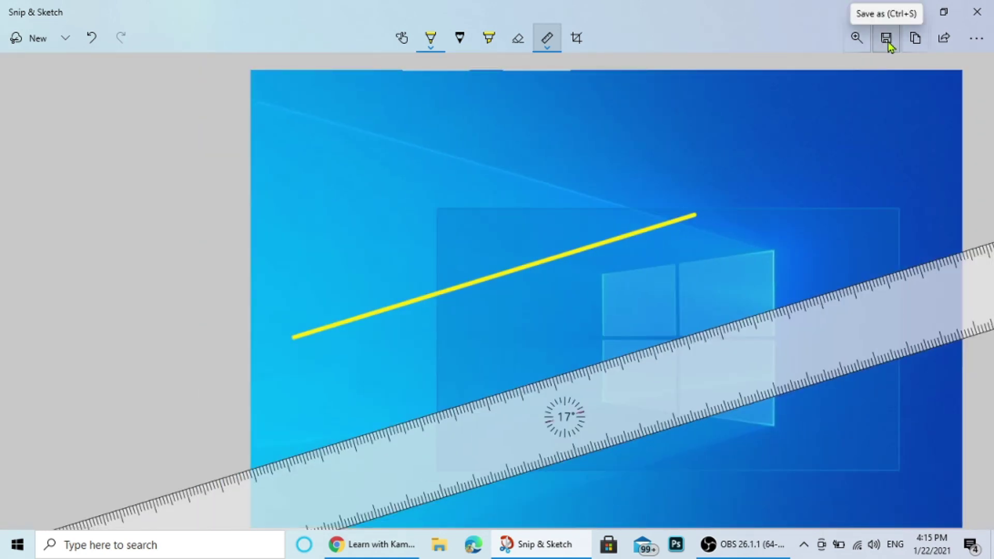
- Copy the annotated snip and paste it onto the blank slide of Presentation1 in PowerPoint
left_click(915, 39)
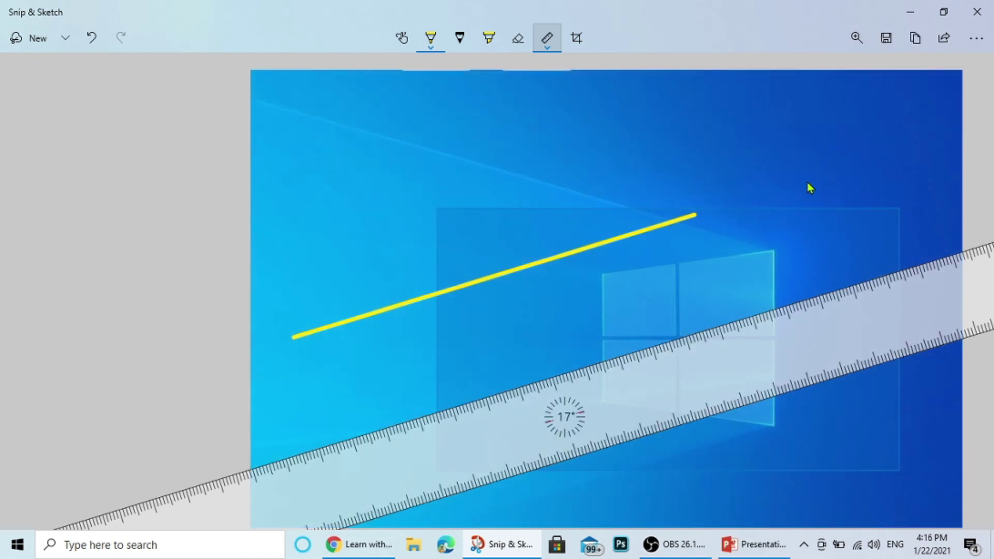
left_click(752, 543)
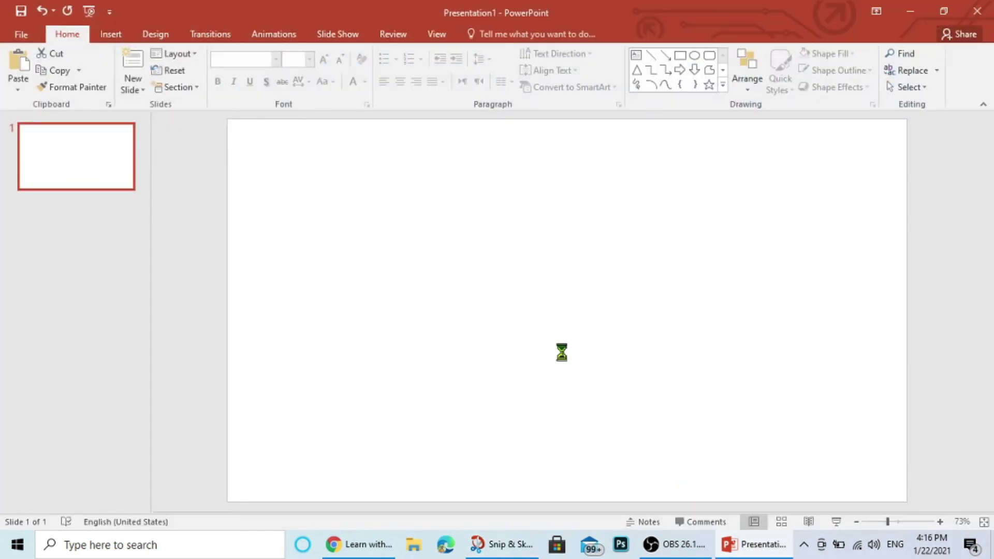
key("ctrl+v")
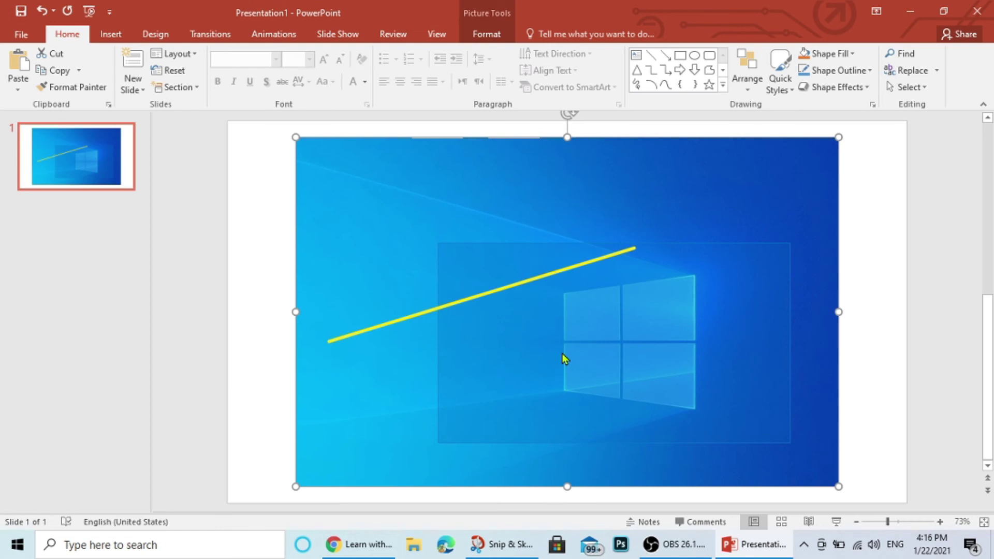
- Return to Snip & Sketch and examine its additional options, such as opening files, printing and settings
key("alt+Tab")
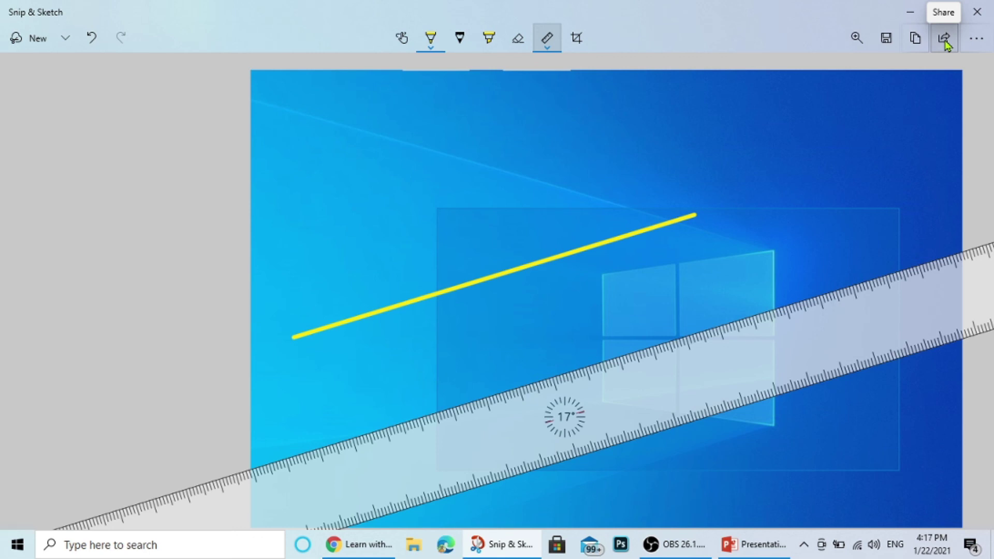
left_click(980, 41)
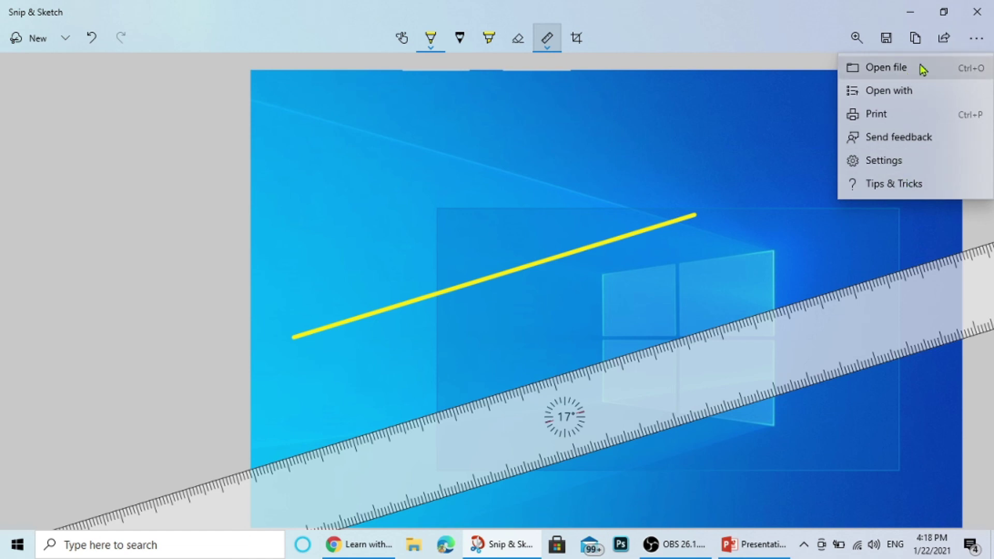